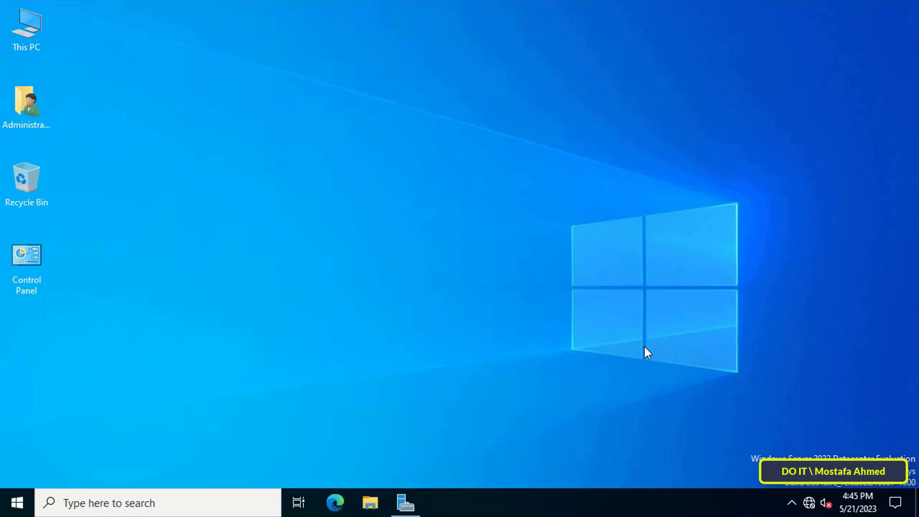
From the Server Manager dashboard's Tools menu, launch Group Policy Management for DOIT.COM
click(410, 504)
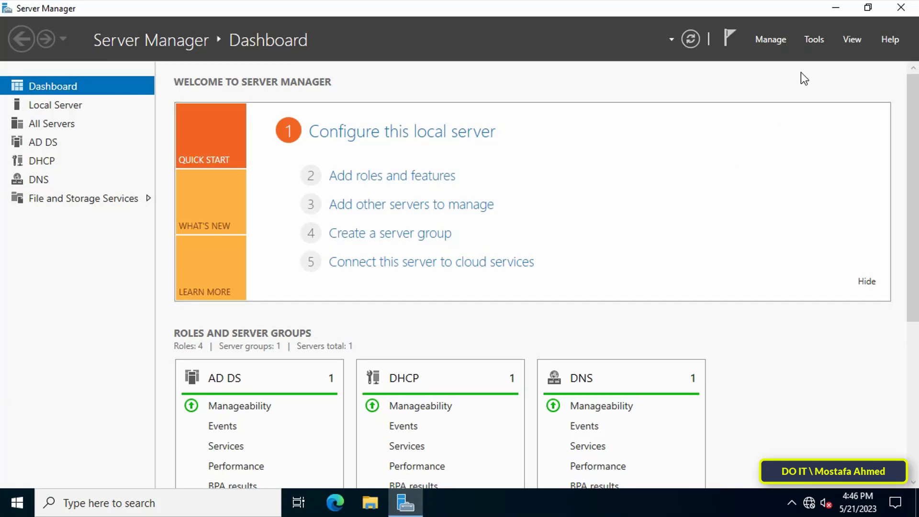
click(812, 38)
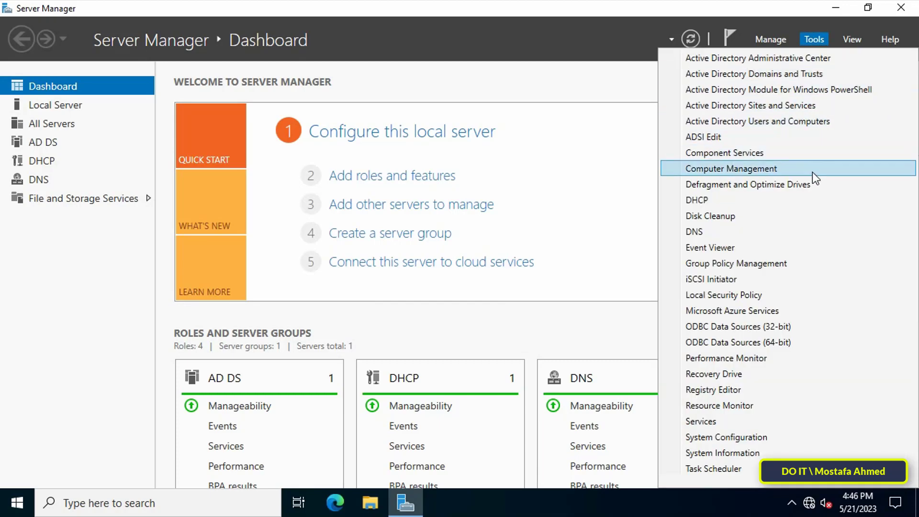
click(805, 263)
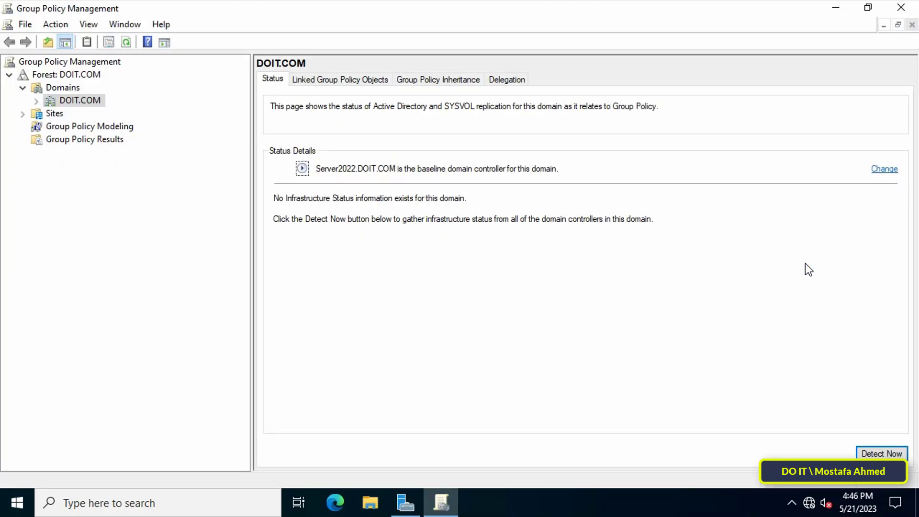
Under DOIT.COM's Group Policy Objects, create a new GPO named 'Disable Internet Explorer'
click(87, 101)
click(37, 103)
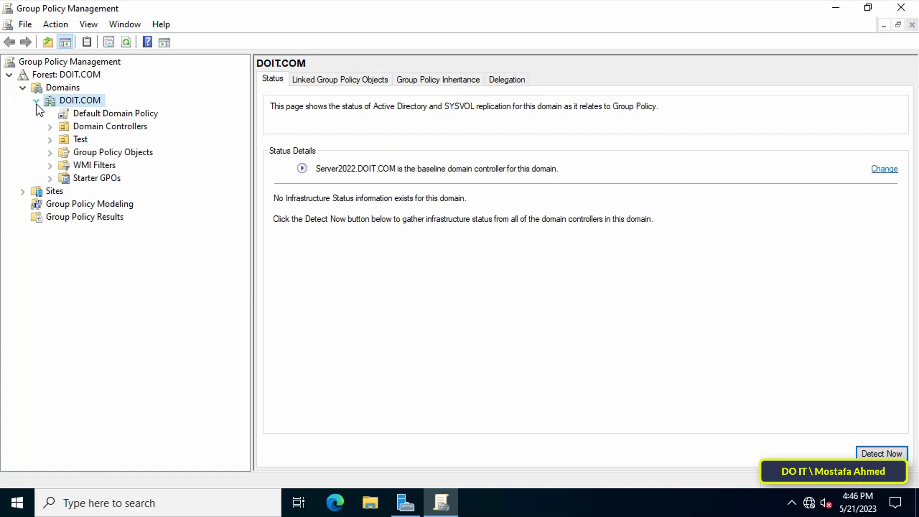
right_click(91, 152)
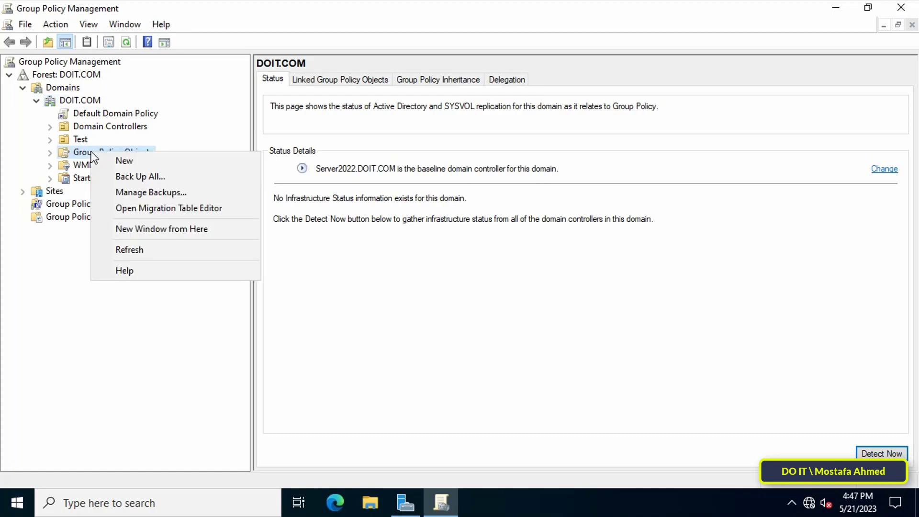
click(123, 160)
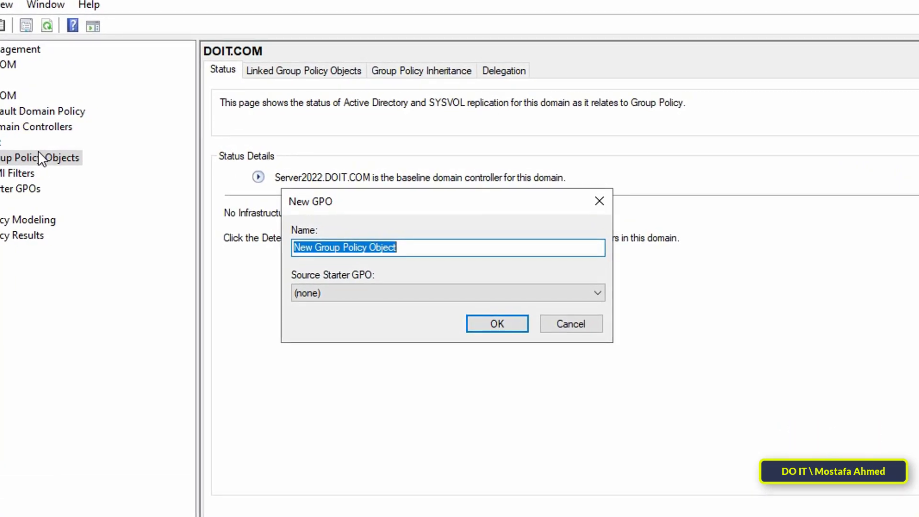
text(Disable )
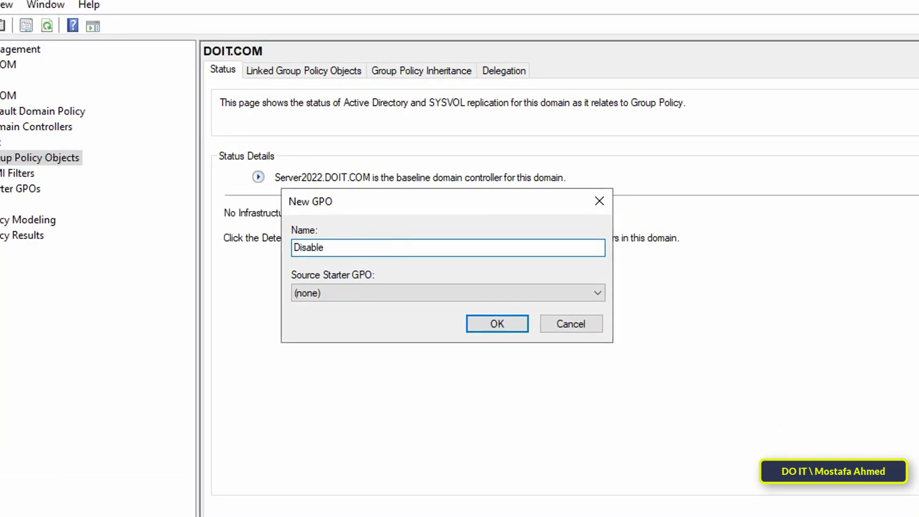
text(Internet Explorer)
click(488, 318)
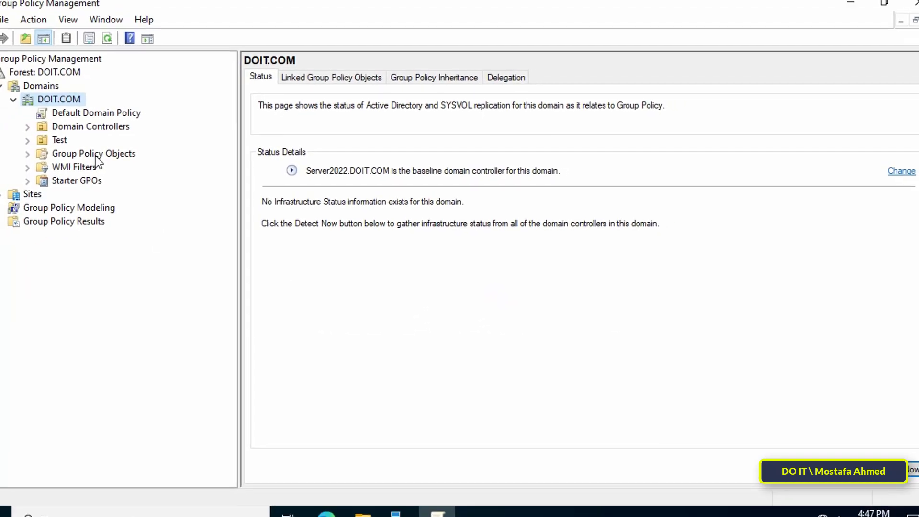
Open the Disable Internet Explorer GPO in the Group Policy Management Editor
click(110, 153)
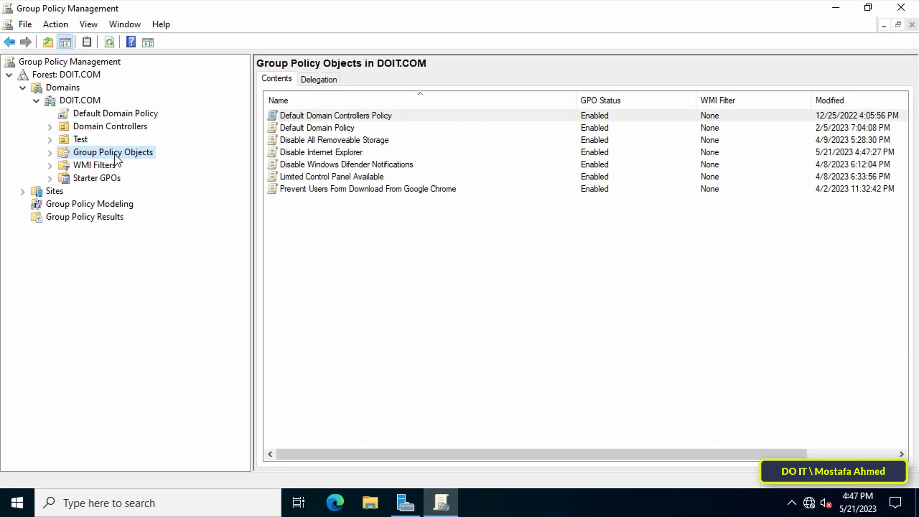
click(300, 151)
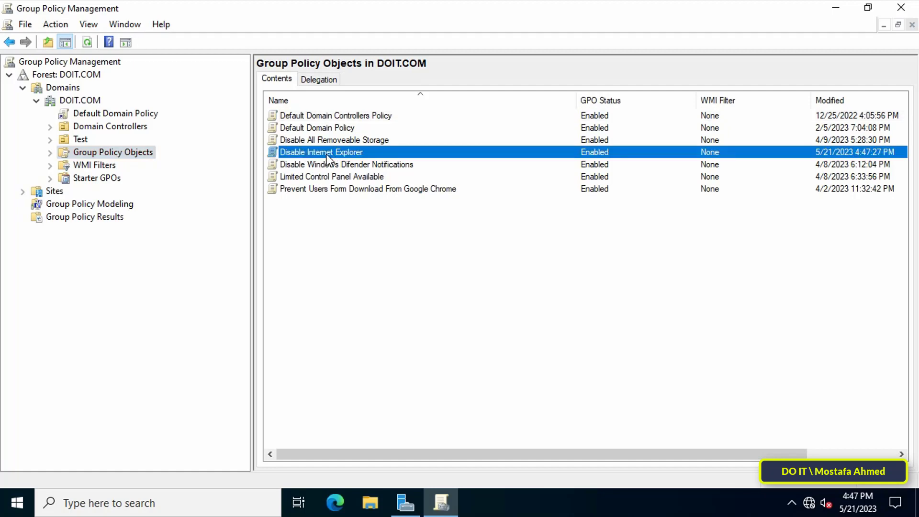
right_click(354, 154)
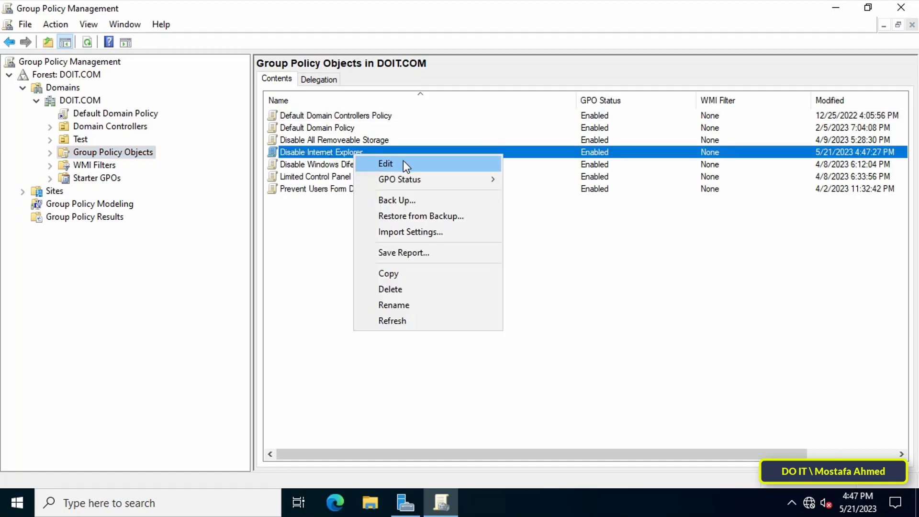
click(440, 165)
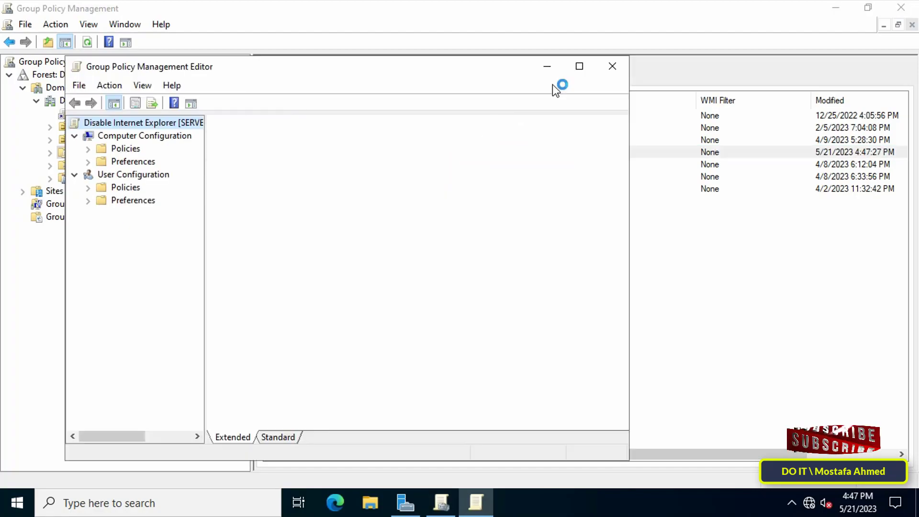
Maximize the editor and expand Computer Configuration > Policies > Administrative Templates > Windows Components
click(579, 67)
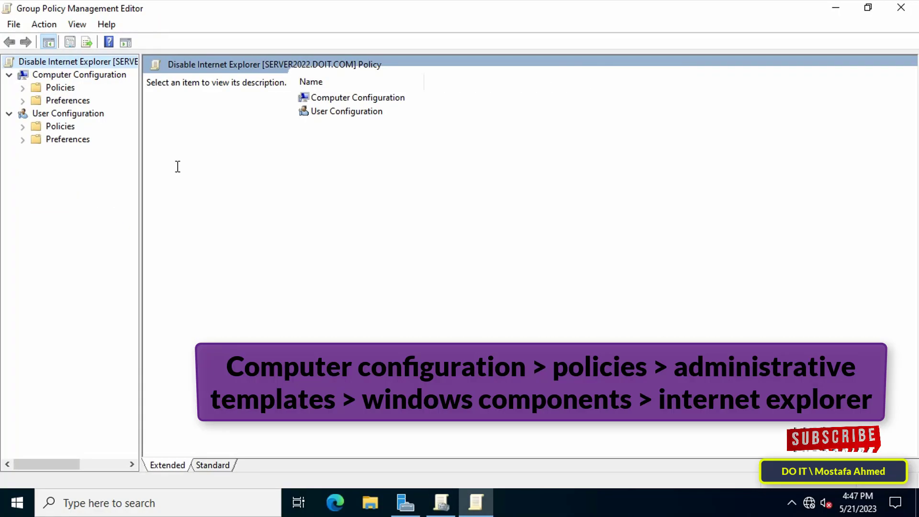
drag(142, 171, 189, 172)
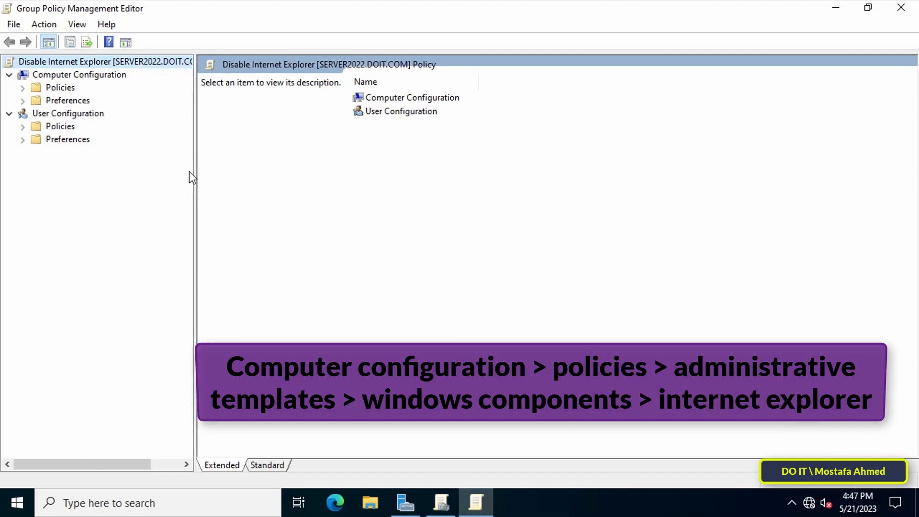
click(71, 75)
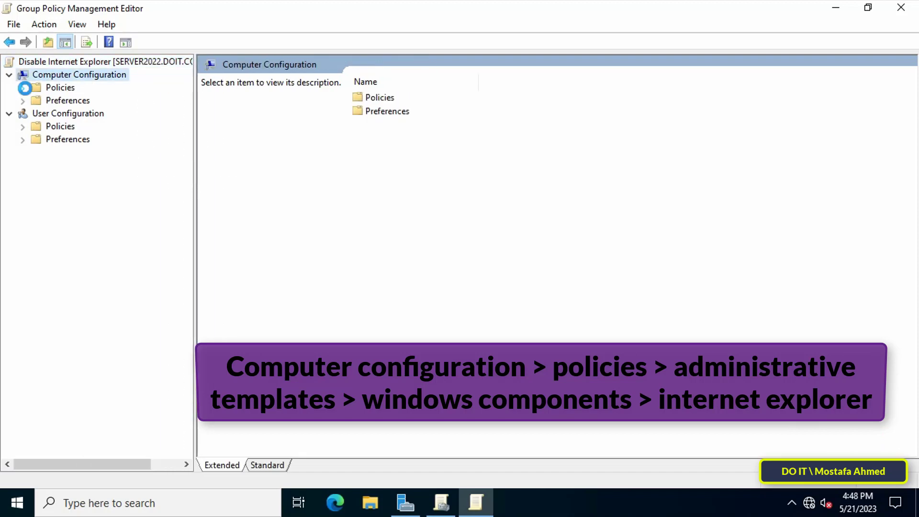
click(22, 88)
click(51, 127)
click(36, 127)
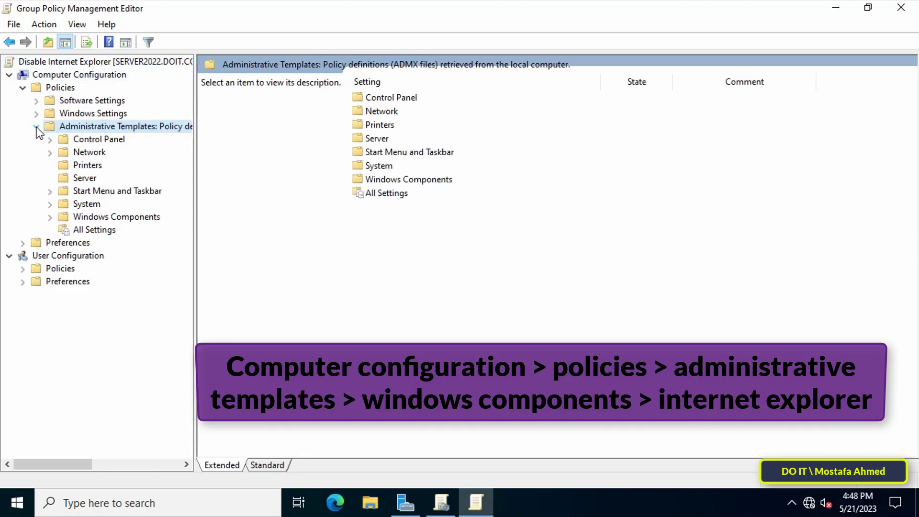
click(117, 220)
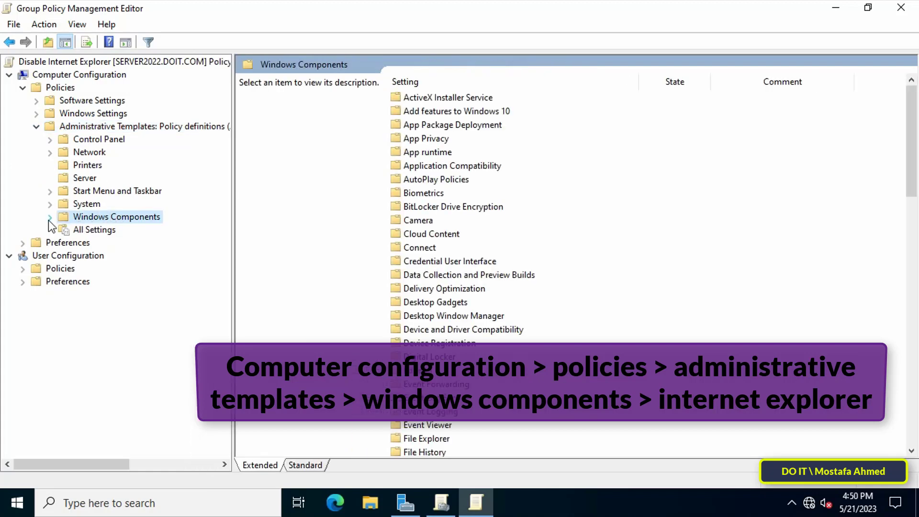
click(49, 217)
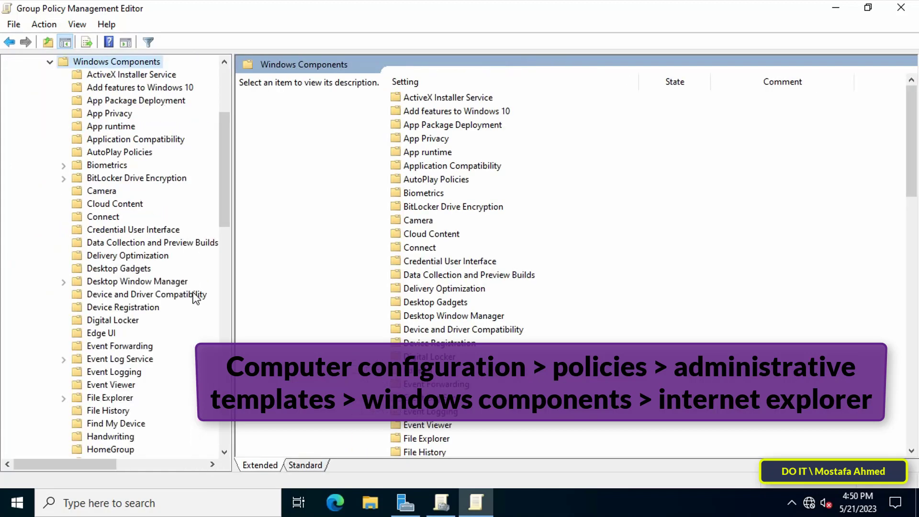
Show the Internet Explorer settings sorted by name and select the standalone-browser disabling policy
scroll(194, 297, down, 2)
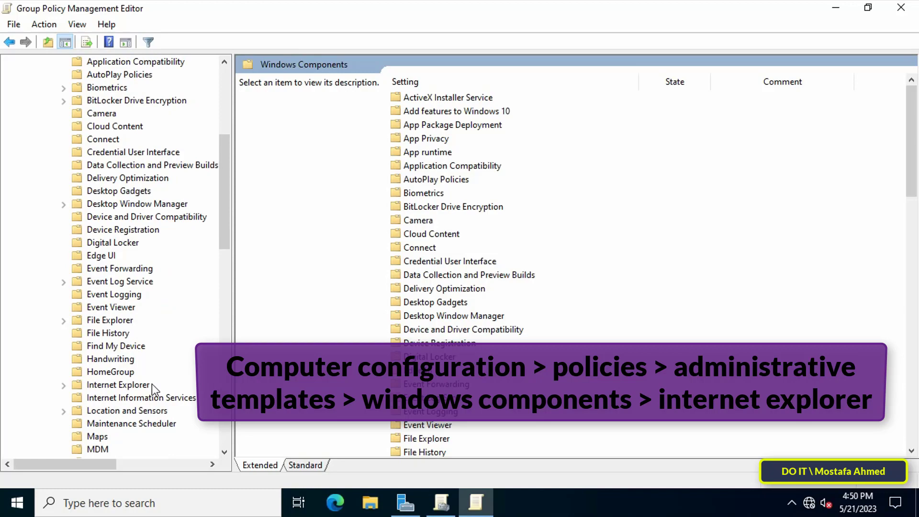
scroll(144, 390, down, 2)
click(130, 308)
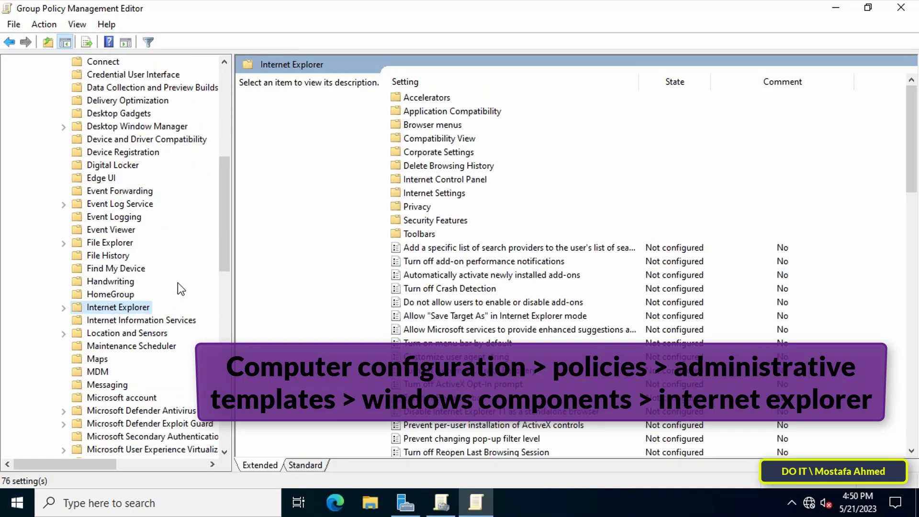
click(520, 85)
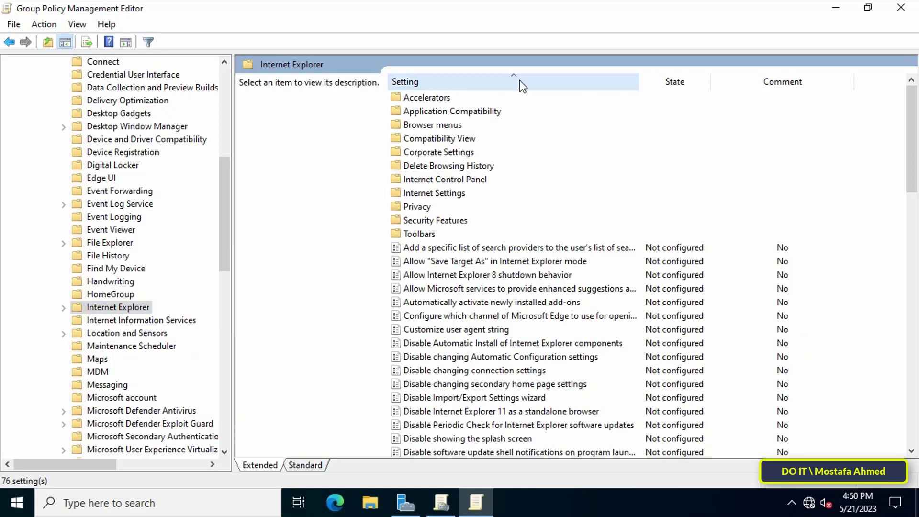
scroll(522, 211, down, 2)
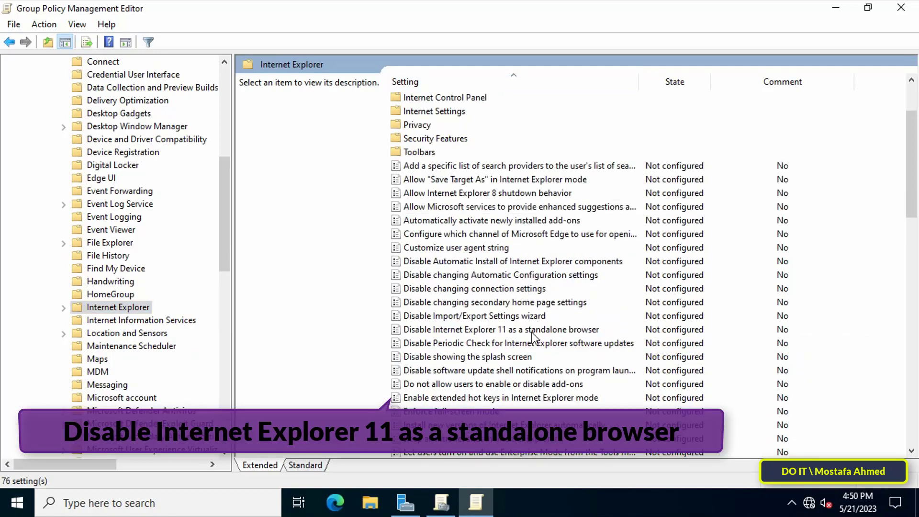
scroll(532, 338, down, 1)
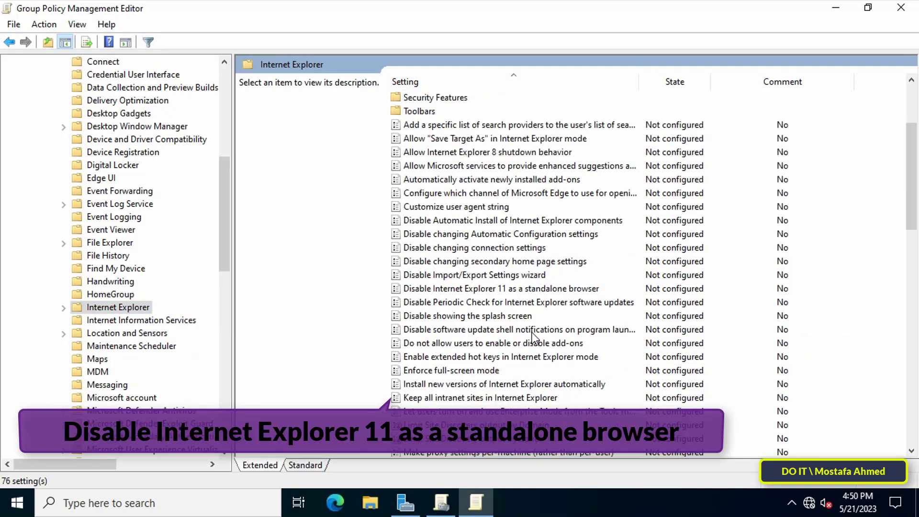
click(557, 291)
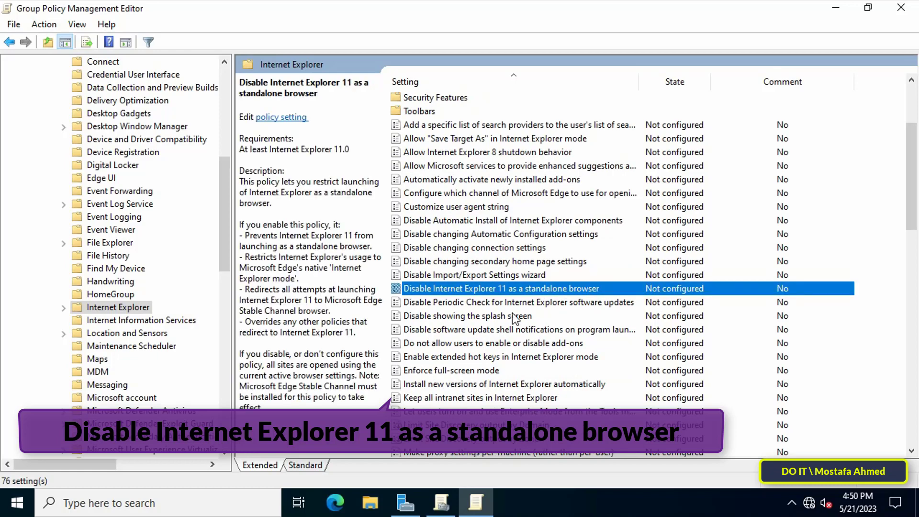
Set 'Disable Internet Explorer 11 as a standalone browser' to Enabled with notification at Never
double_click(598, 288)
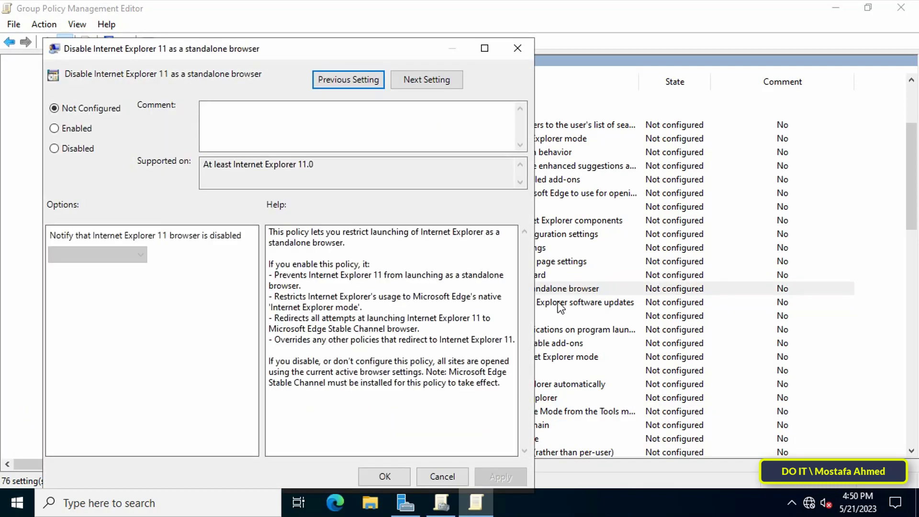
drag(369, 48, 505, 24)
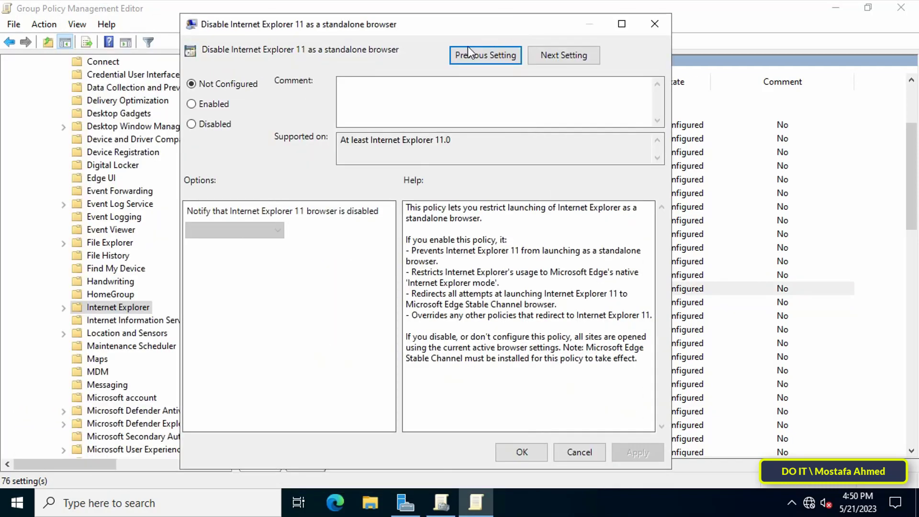
click(222, 107)
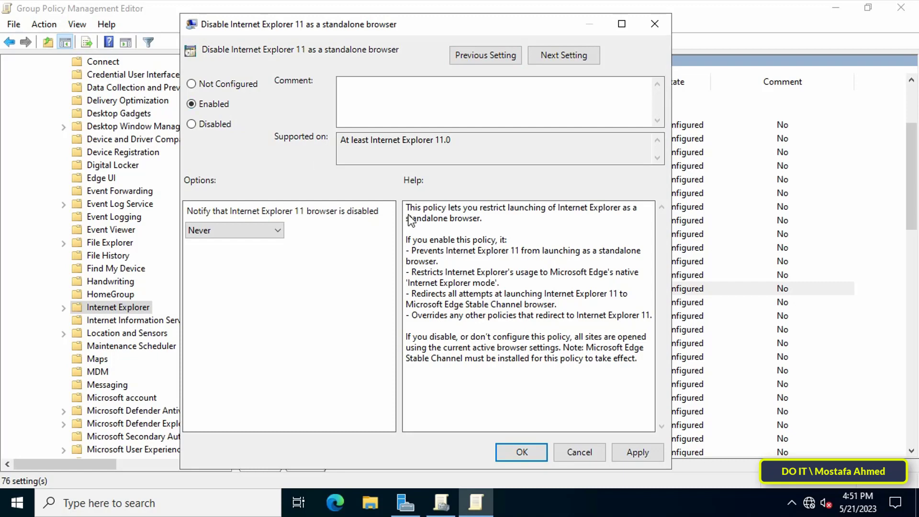
click(632, 454)
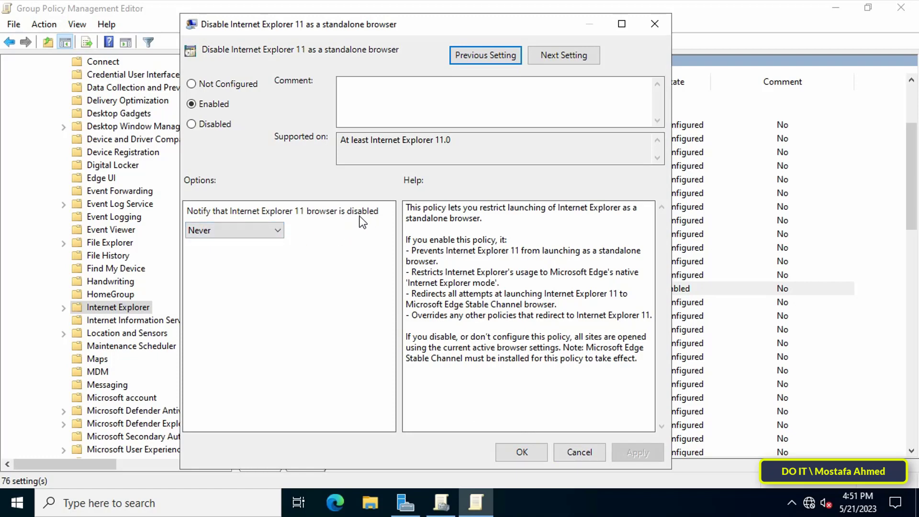
click(282, 232)
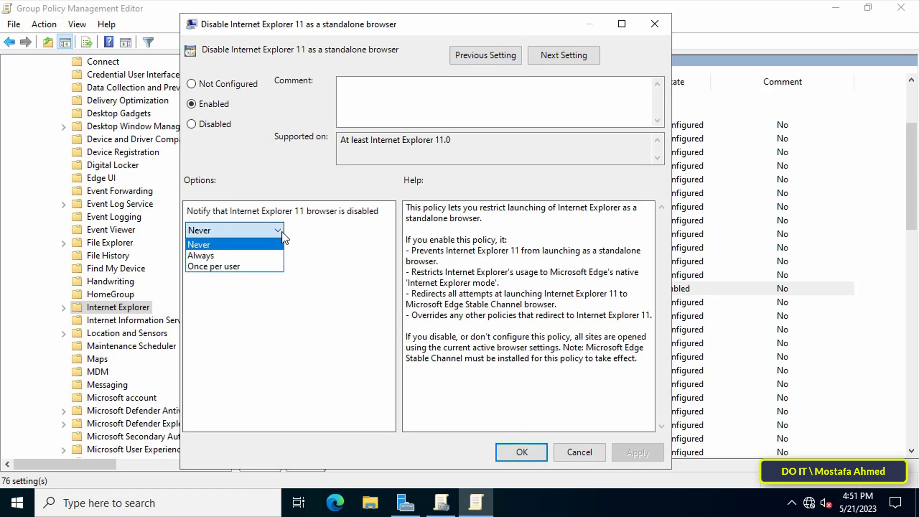
click(259, 244)
click(633, 455)
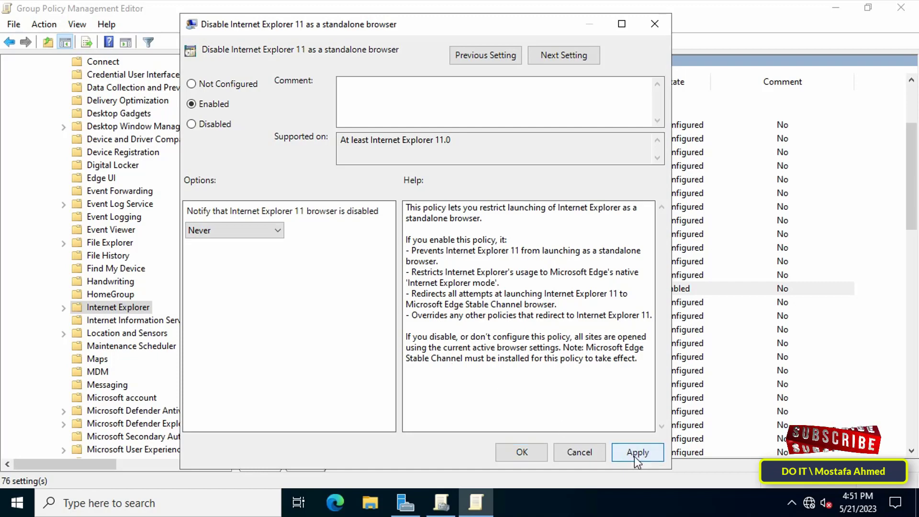
click(526, 452)
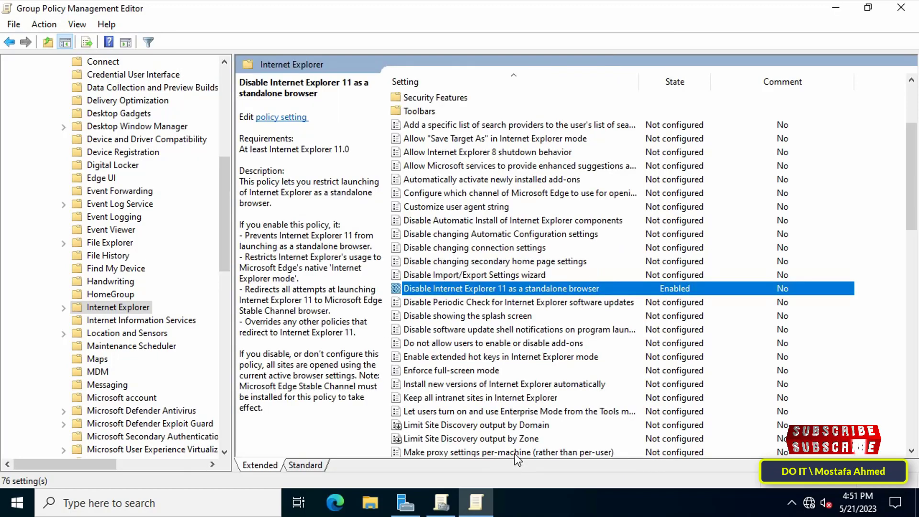
Close the editor, link the existing Disable Internet Explorer GPO to Test, and view its scope
click(901, 8)
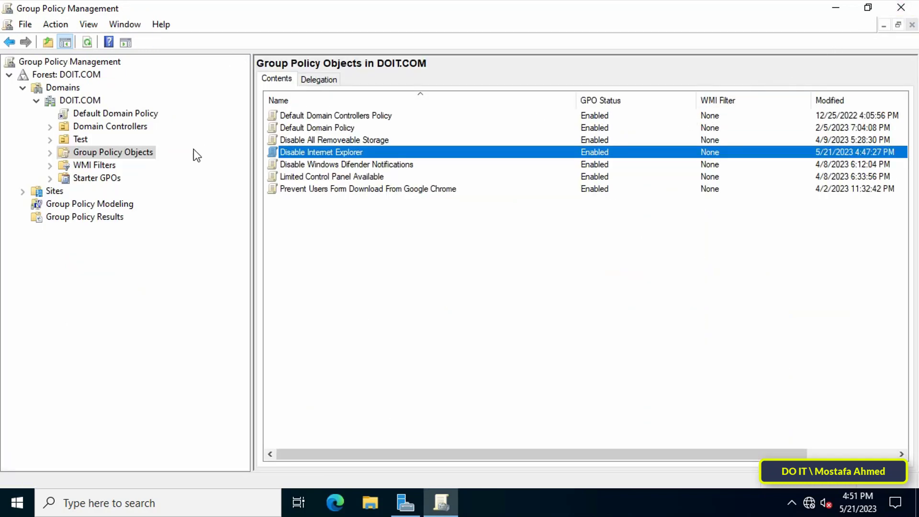
click(81, 140)
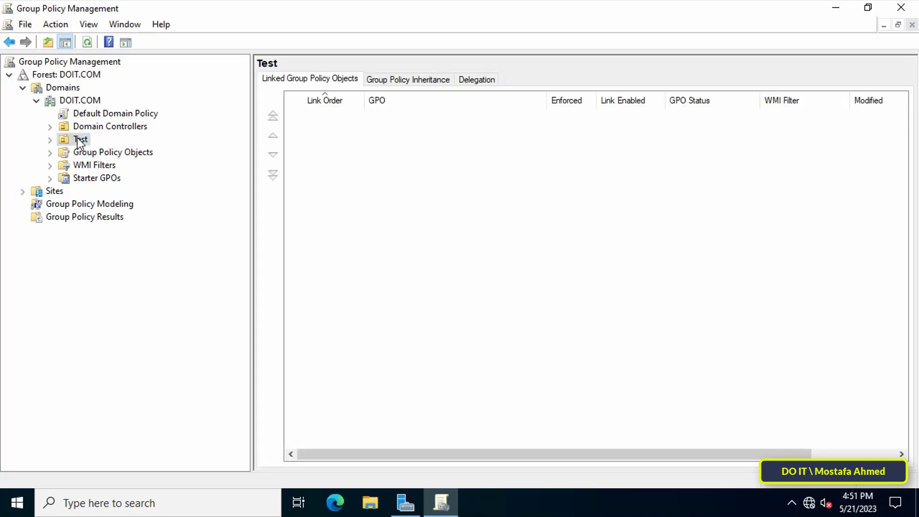
right_click(80, 143)
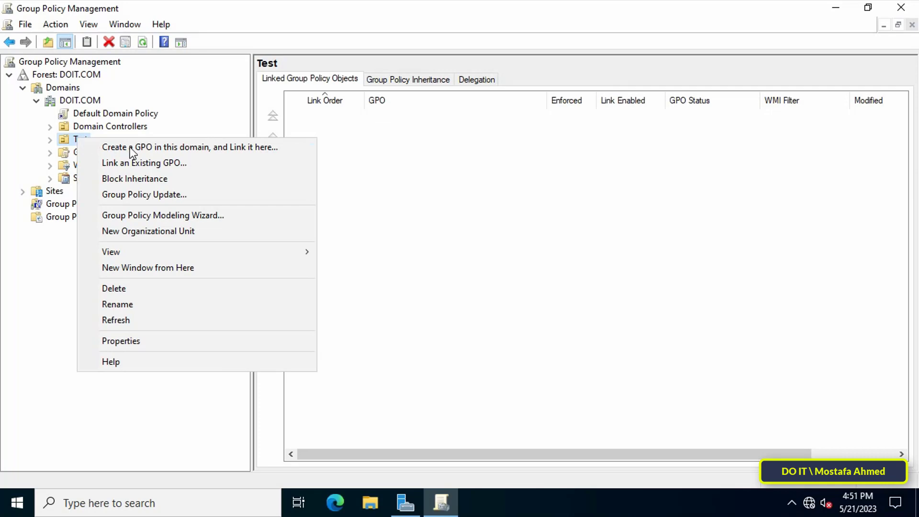
click(229, 165)
click(410, 244)
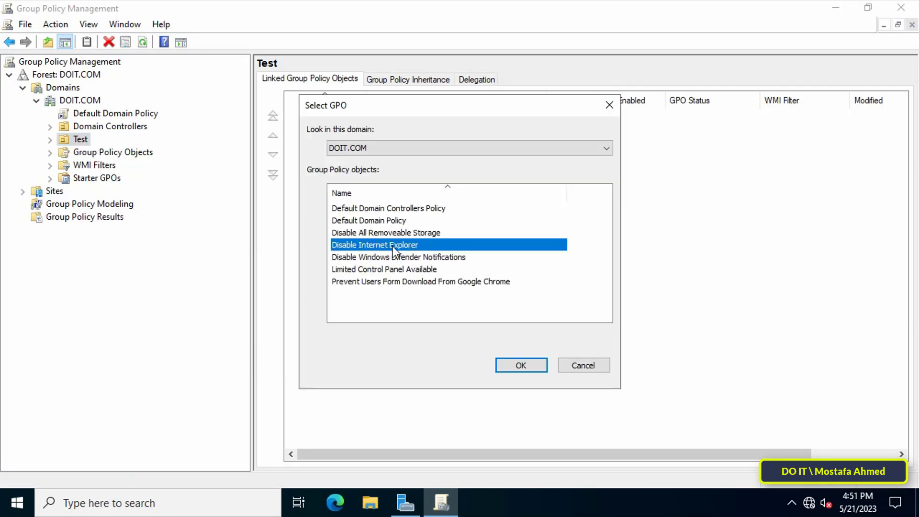
click(522, 365)
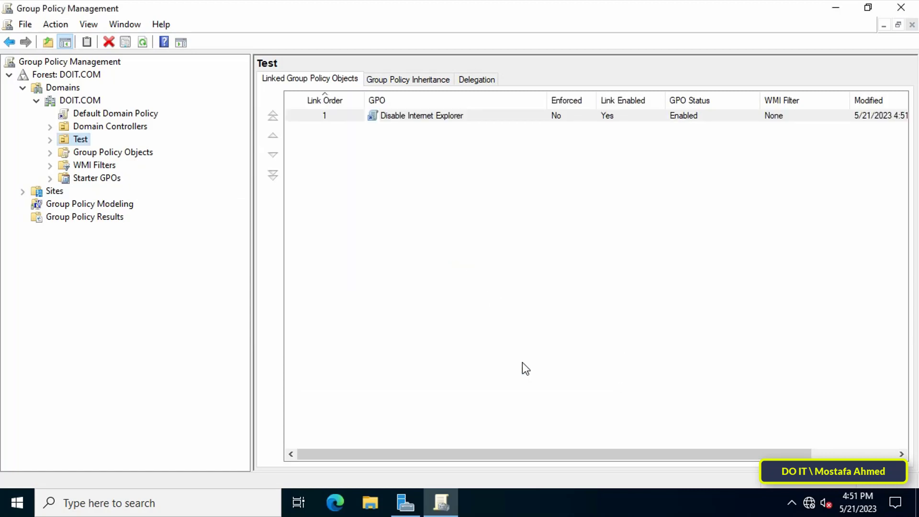
click(50, 139)
click(79, 152)
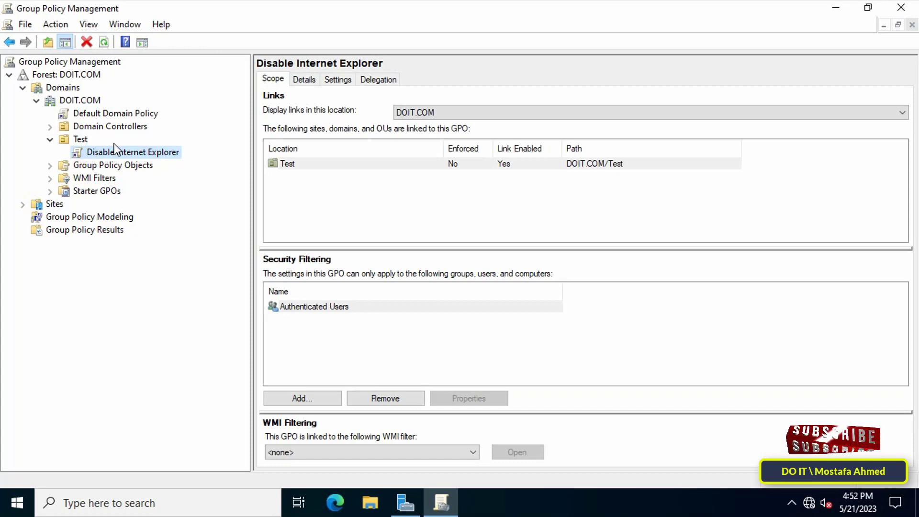